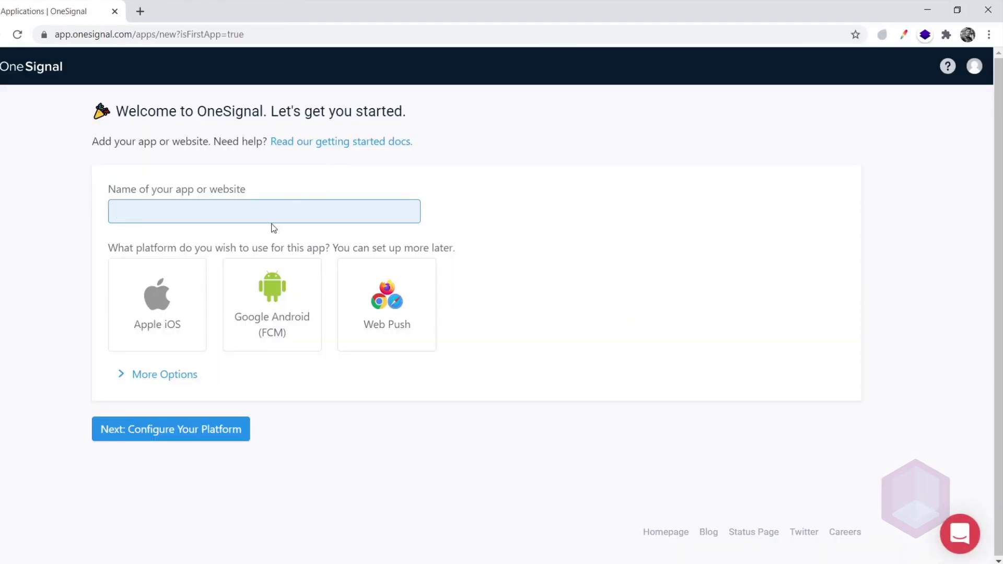
Create an app named 'Foodomaa' using the Web Push platform
click(285, 215)
text(Foodomaa)
click(708, 333)
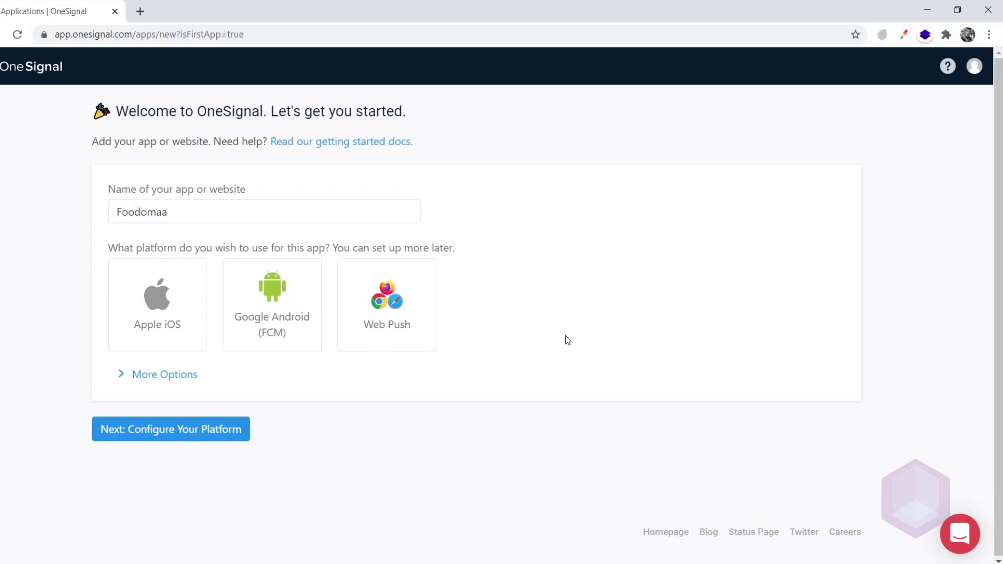
click(386, 344)
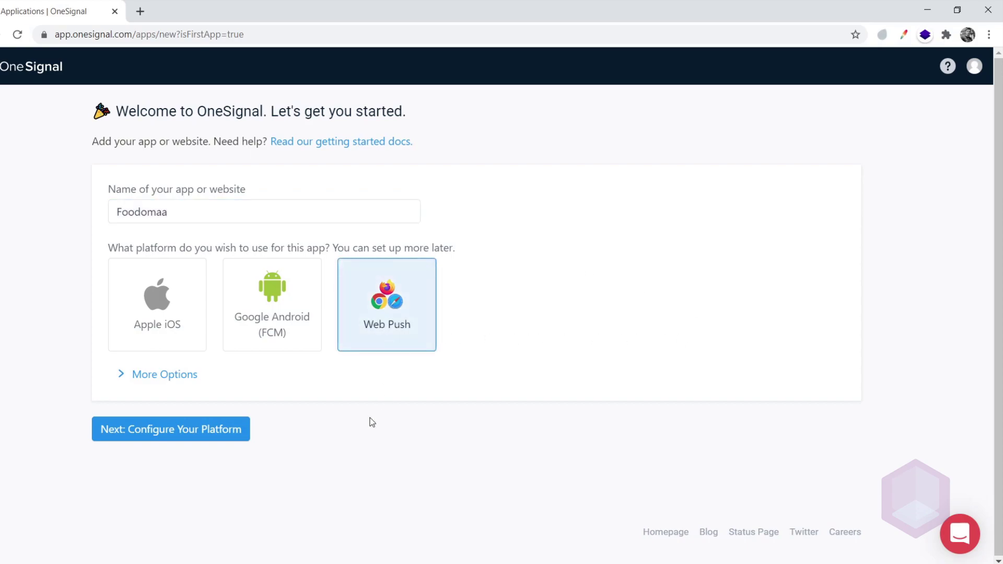
click(178, 439)
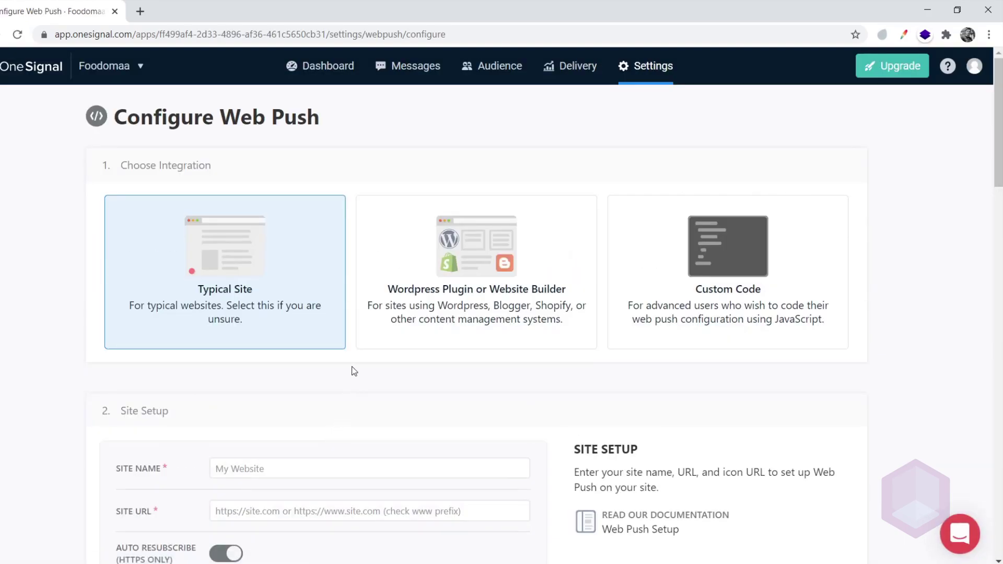
scroll(351, 368, down, 3)
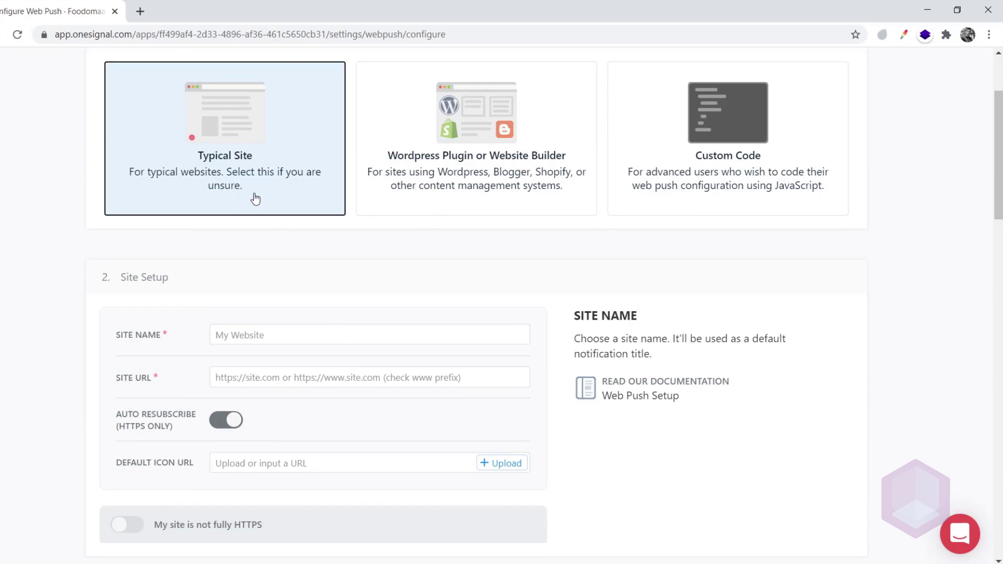
click(260, 336)
text(Foodo)
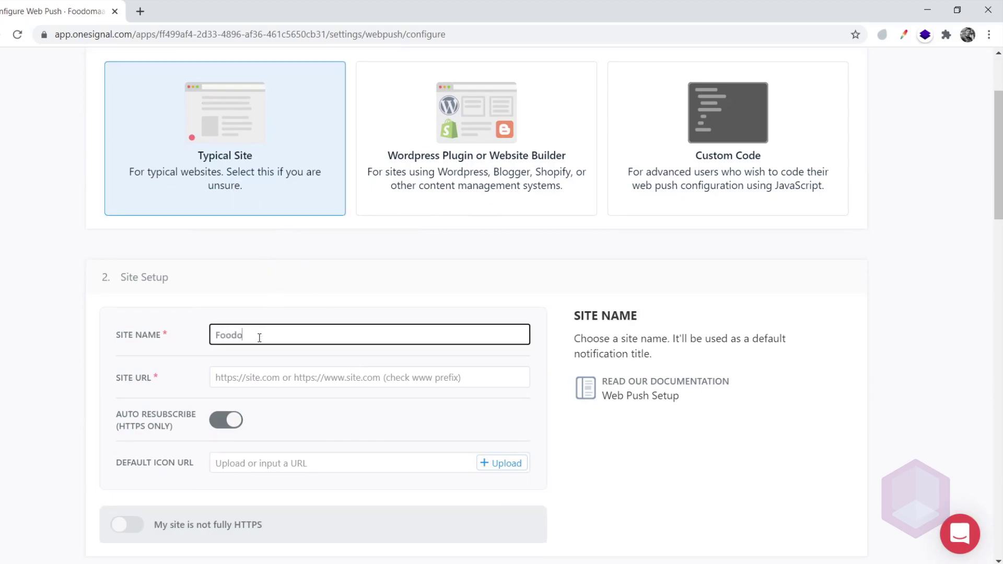
text(maa)
click(270, 387)
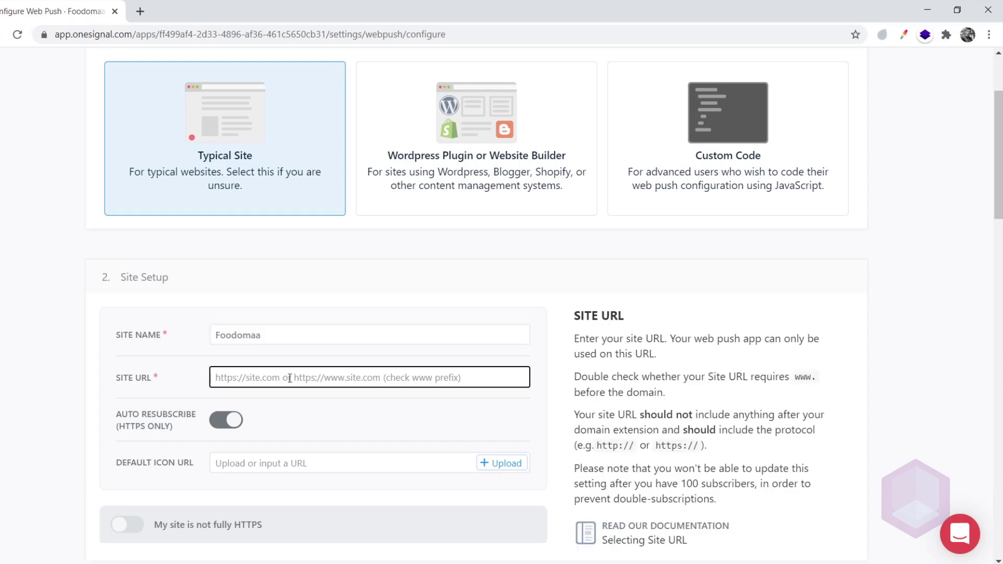
text(https://f)
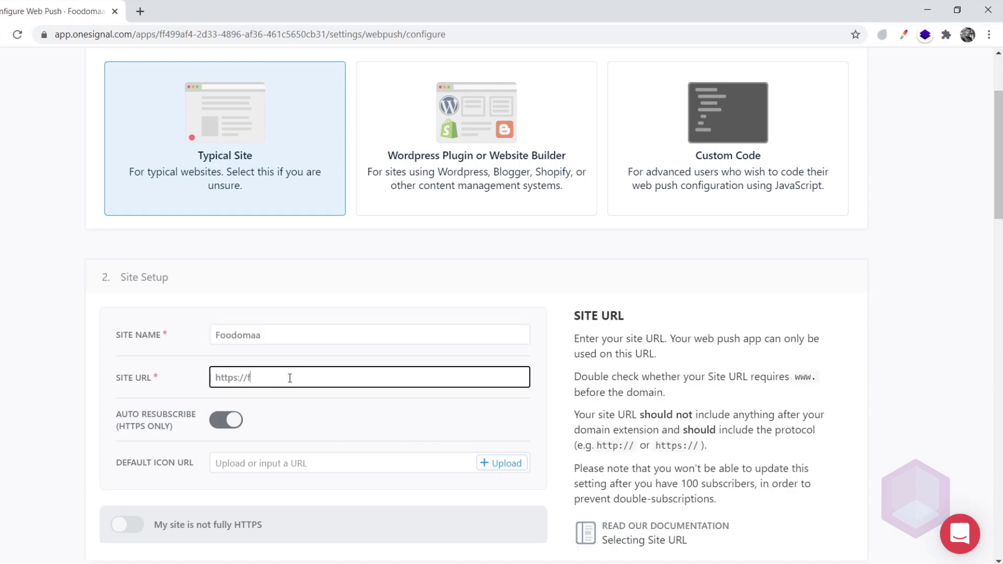
text(oodomaa.tech)
scroll(333, 348, down, 2)
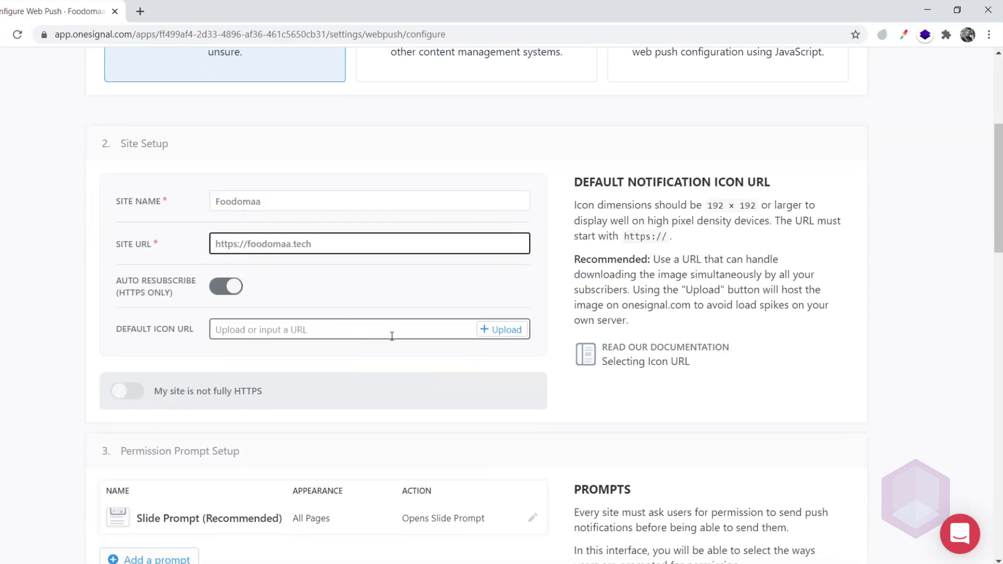
scroll(396, 337, down, 2)
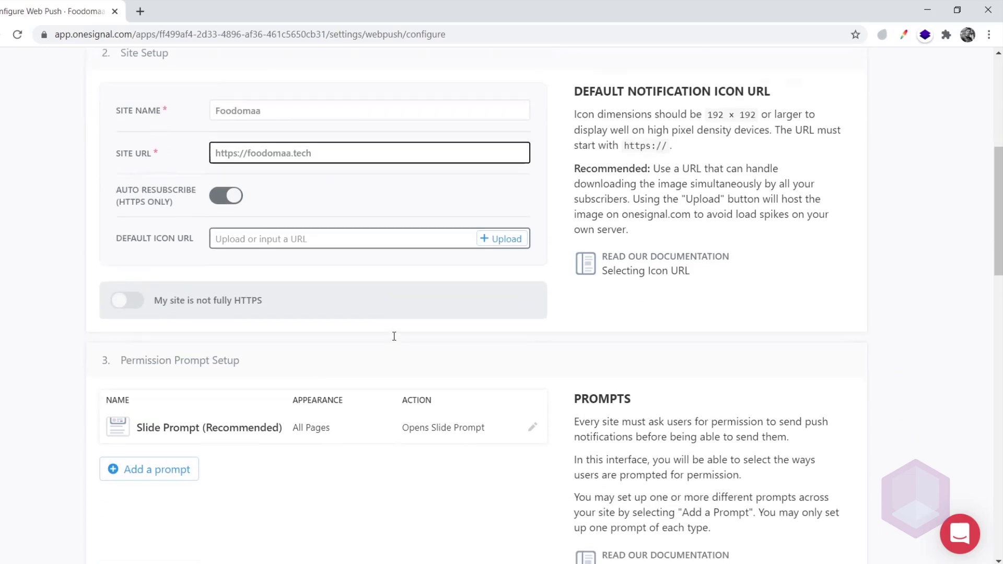
scroll(308, 317, down, 2)
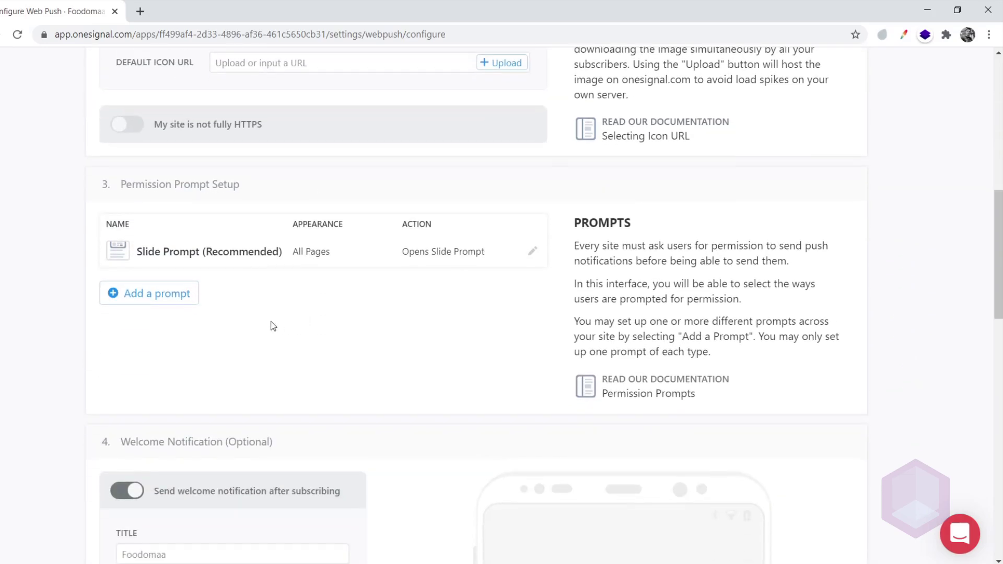
Add a Subscription Bell permission prompt with the Never Subscribed preview state
click(159, 296)
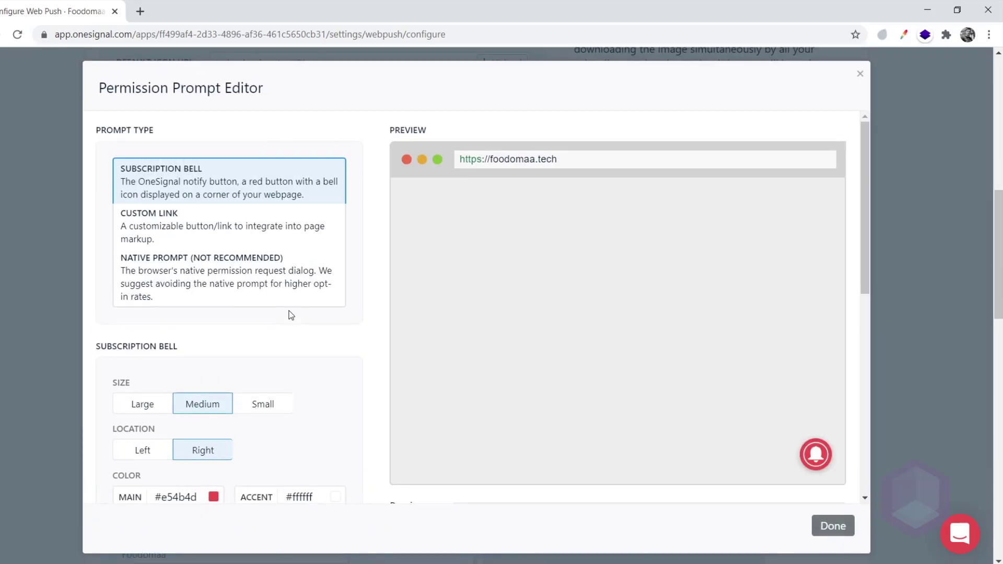
click(247, 193)
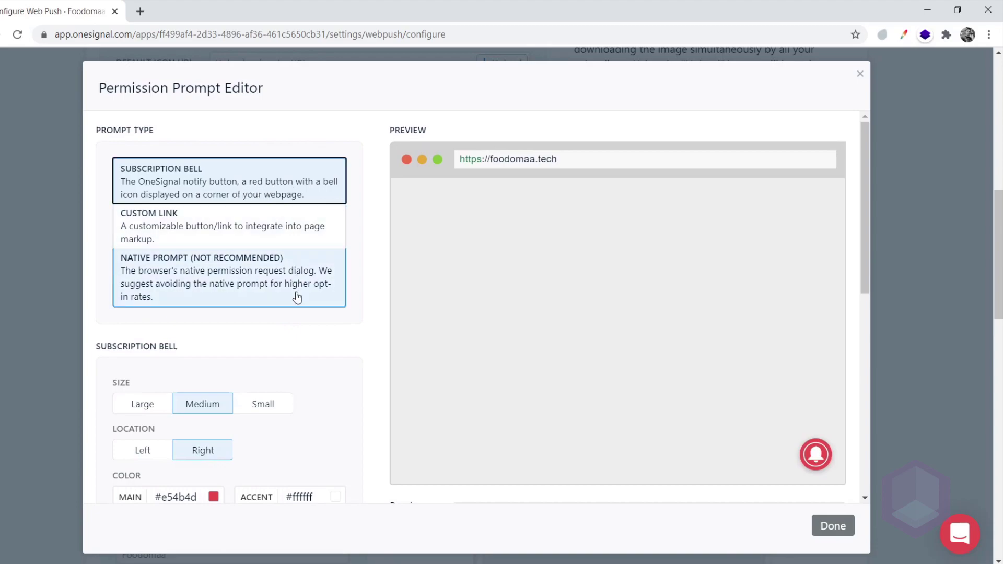
scroll(296, 327, down, 6)
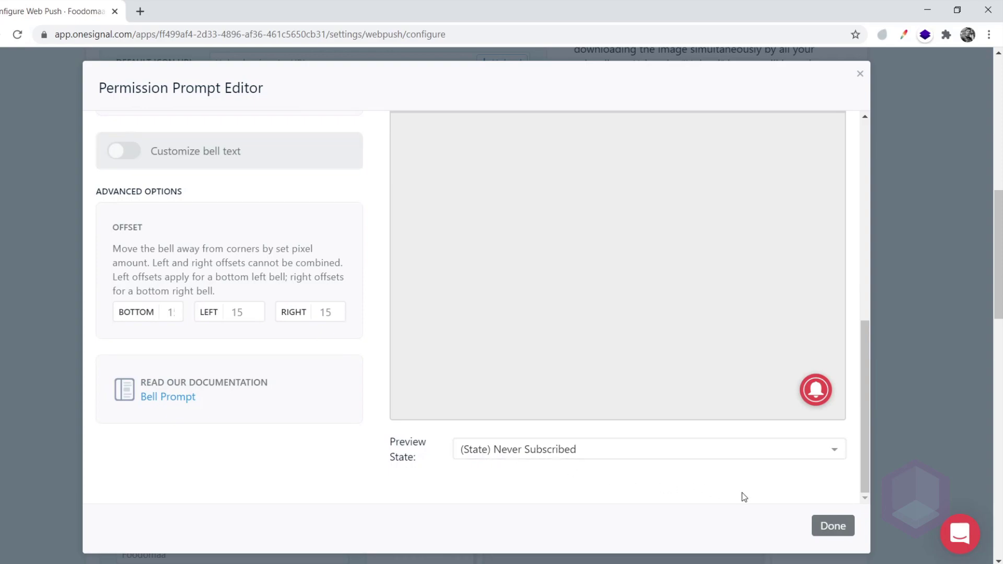
click(721, 453)
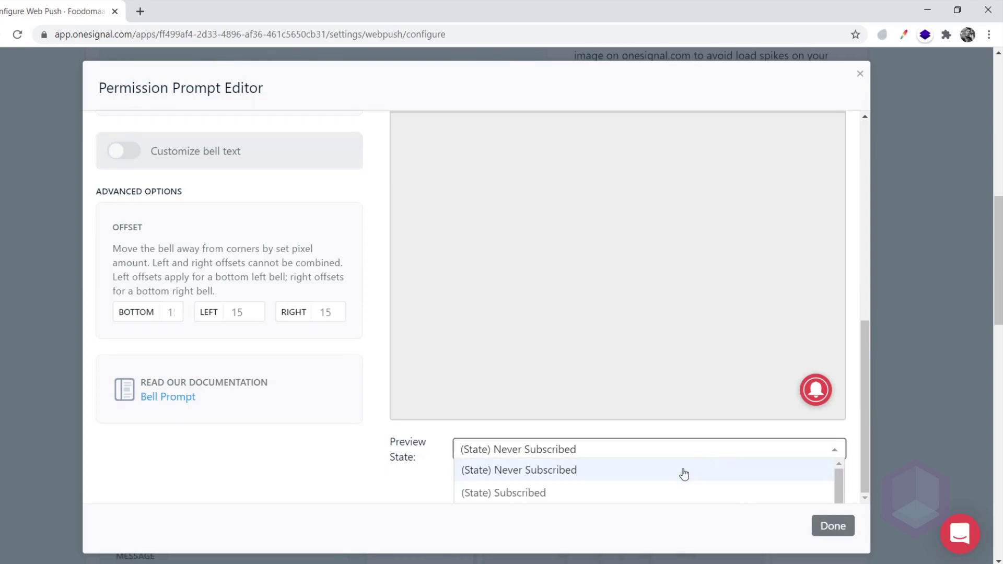
scroll(684, 474, down, 1)
scroll(684, 475, up, 1)
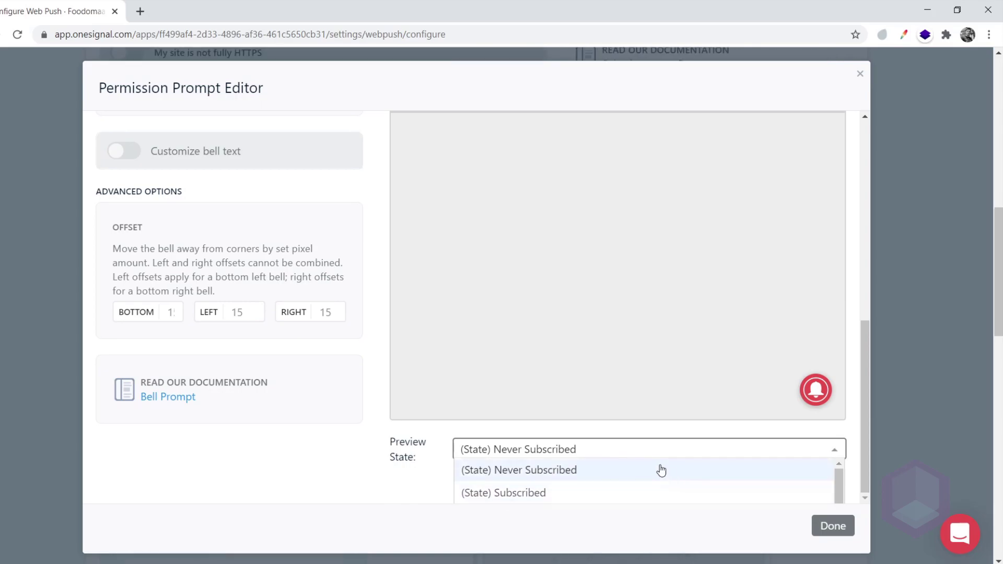
click(562, 470)
click(831, 527)
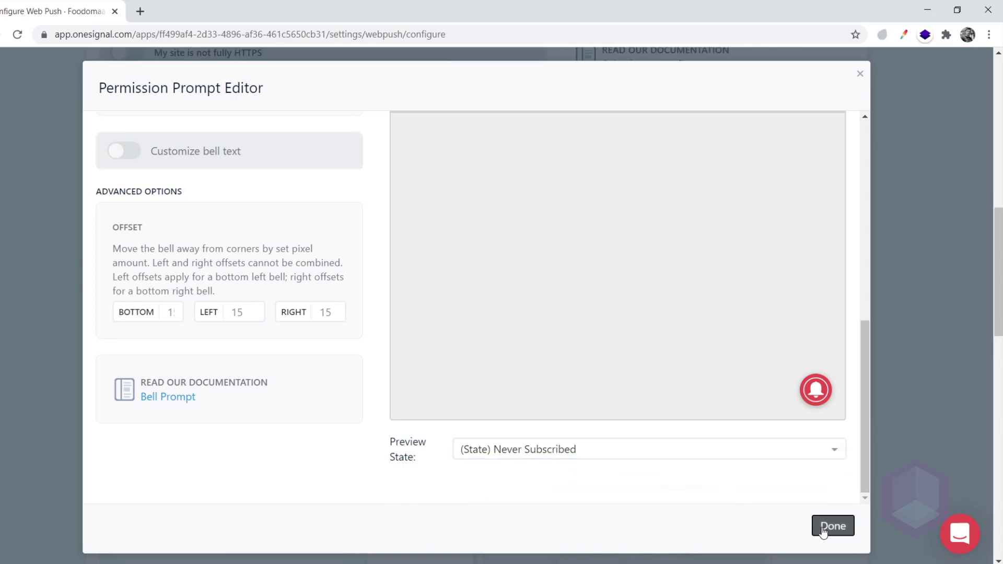
Enable custom service worker settings and set the files path to /public/
click(441, 304)
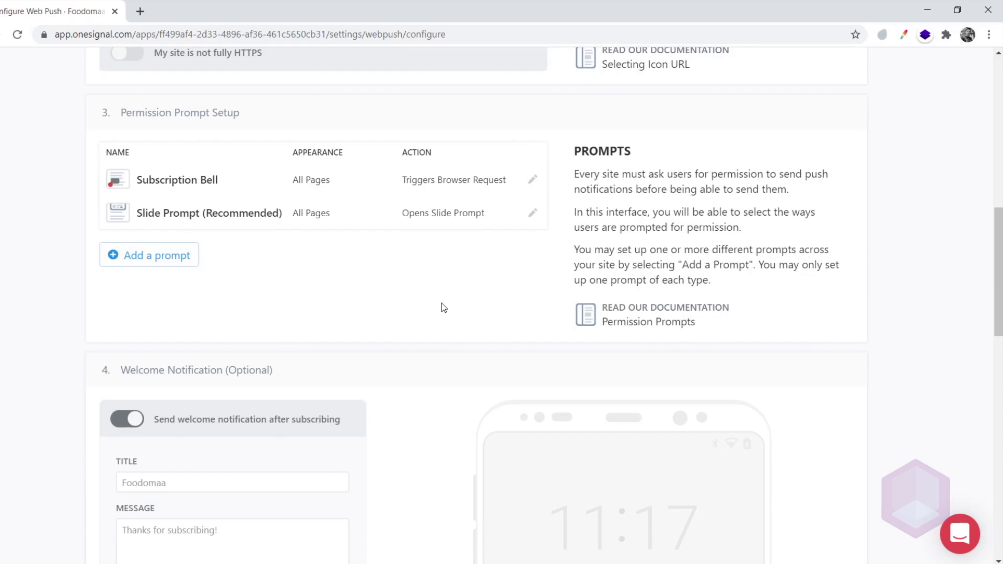
scroll(441, 305, down, 5)
scroll(365, 195, down, 12)
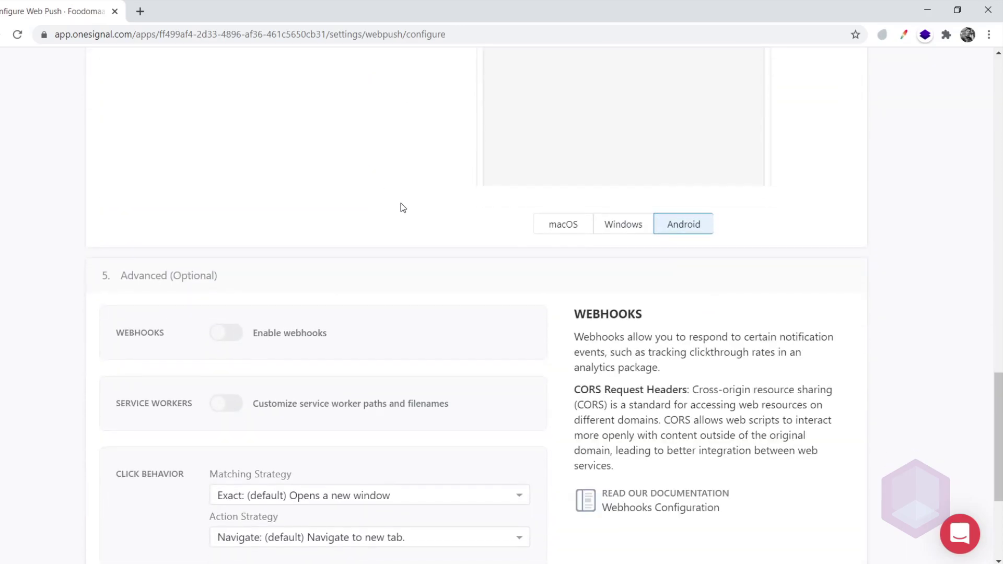
mouse_move(287, 179)
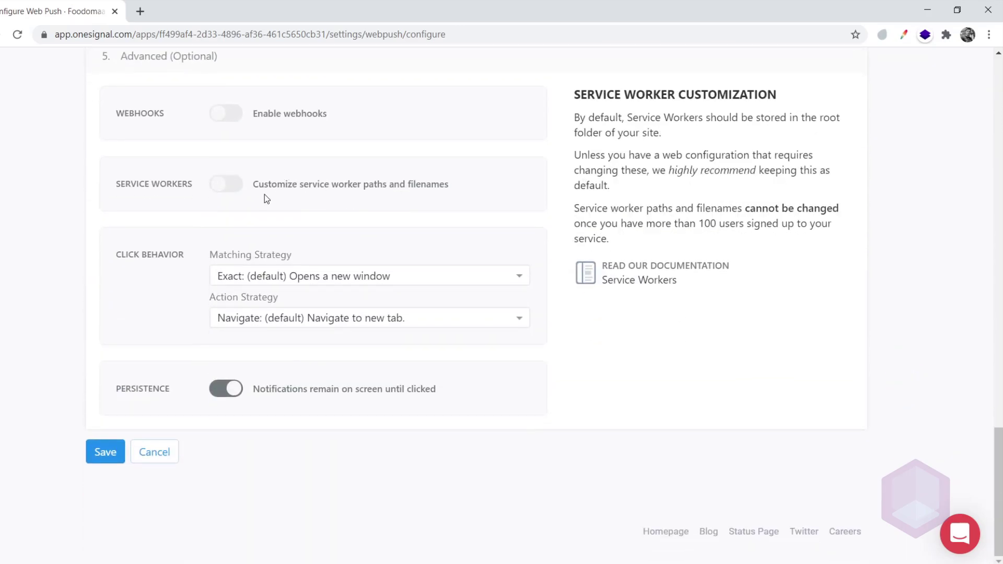
click(237, 192)
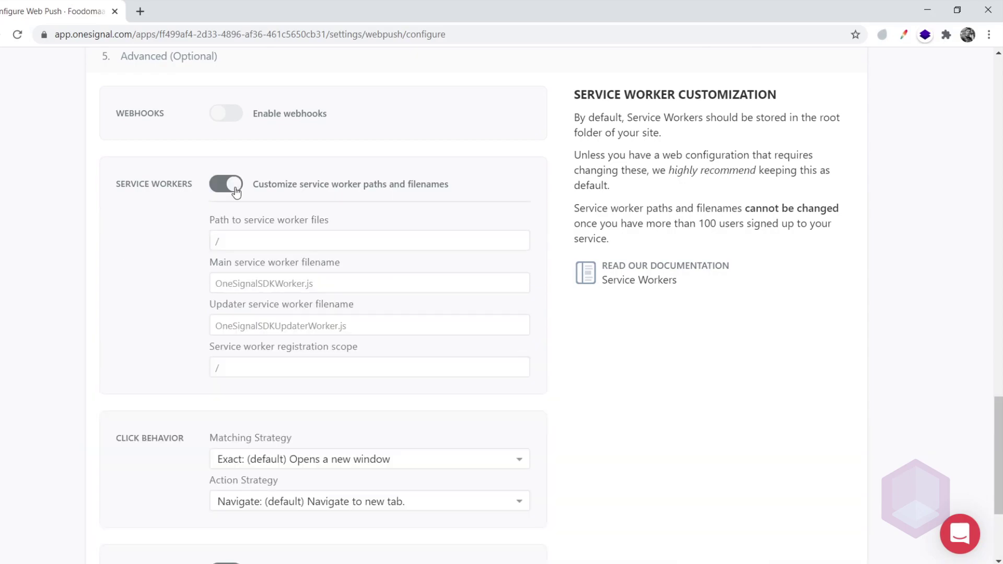
click(284, 238)
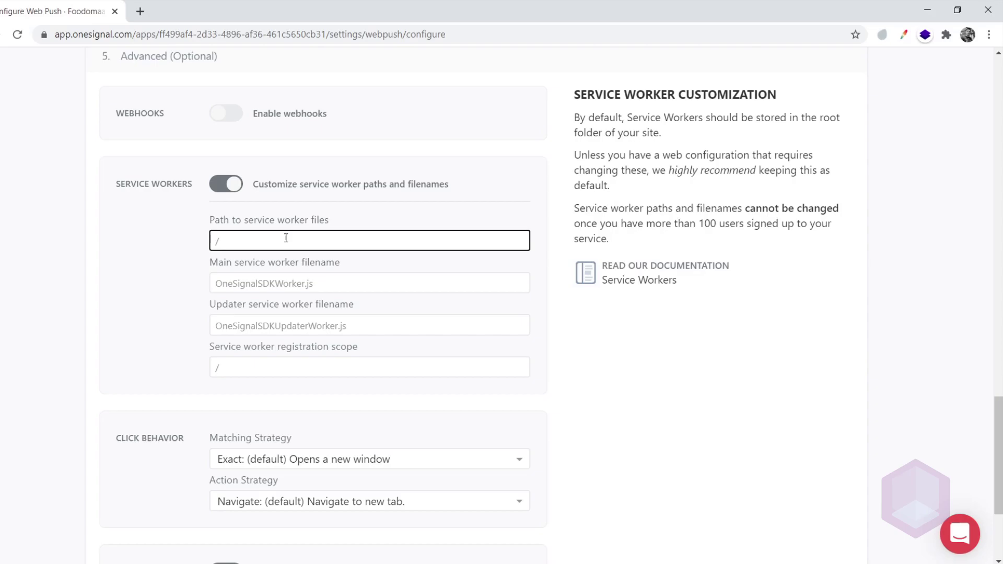
text(/public/)
Set service worker filenames os1.js and os2.js with registration scope /public/
click(305, 288)
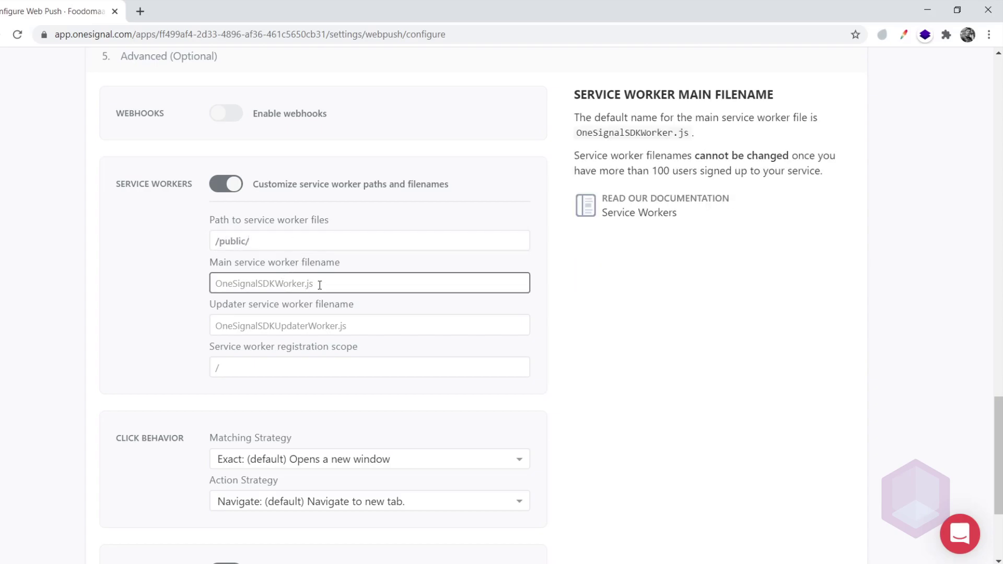
text(os)
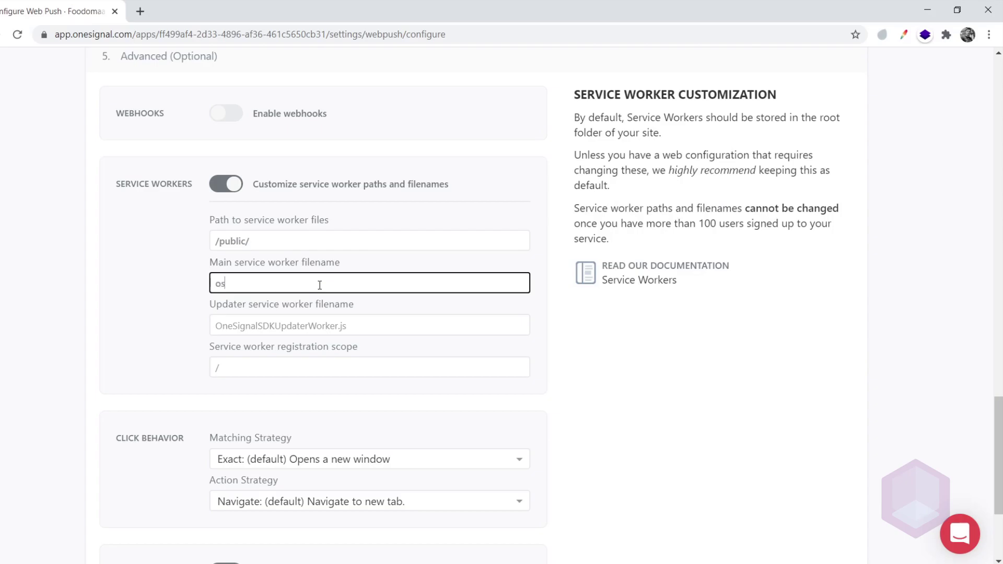
text(1.js)
click(262, 325)
text(os2.js)
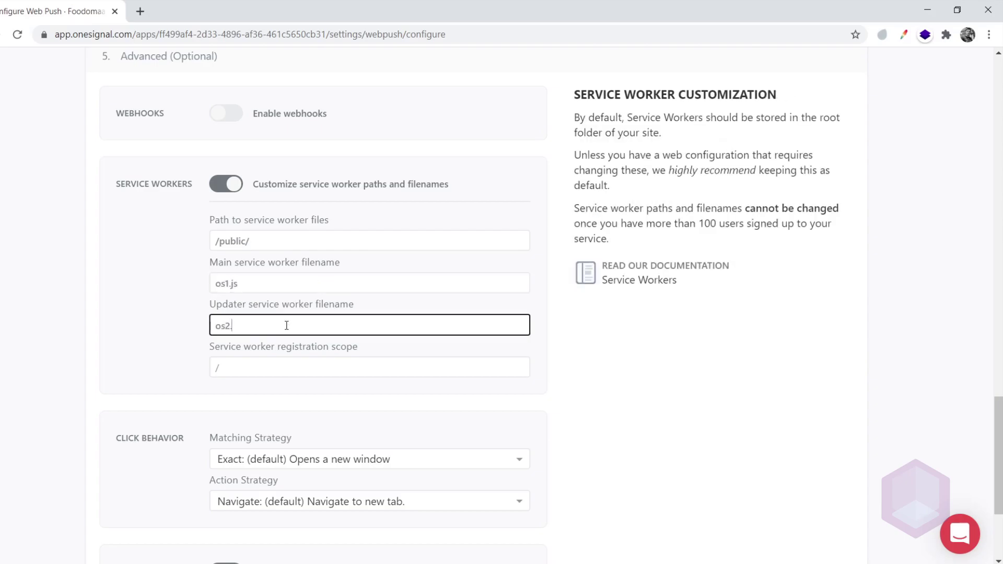
click(261, 363)
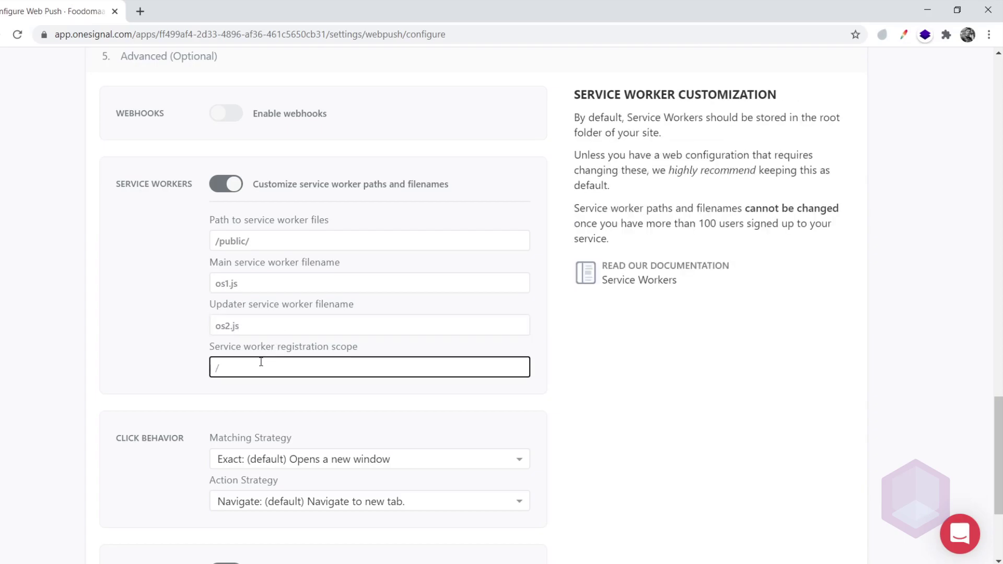
text(/public/)
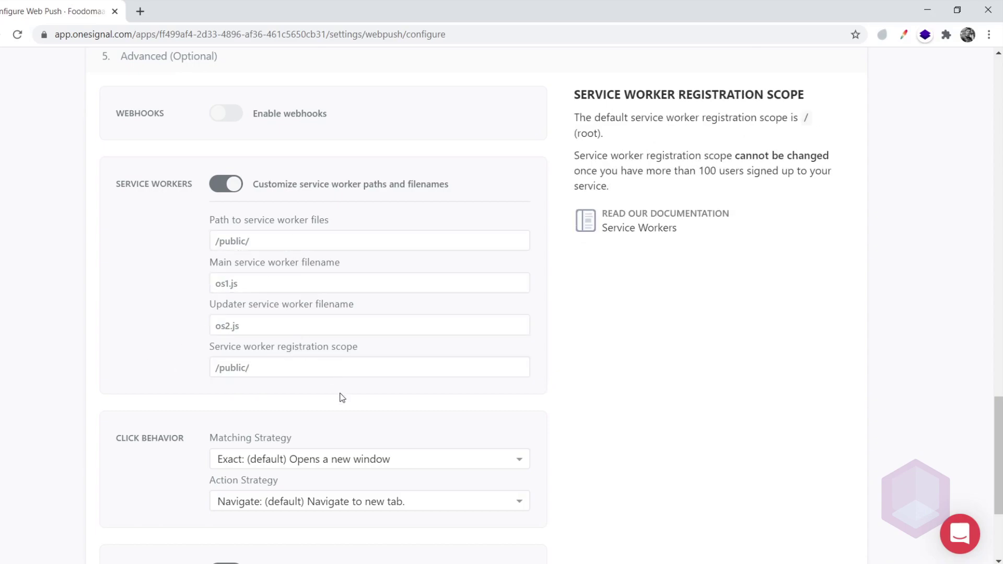
scroll(343, 399, down, 3)
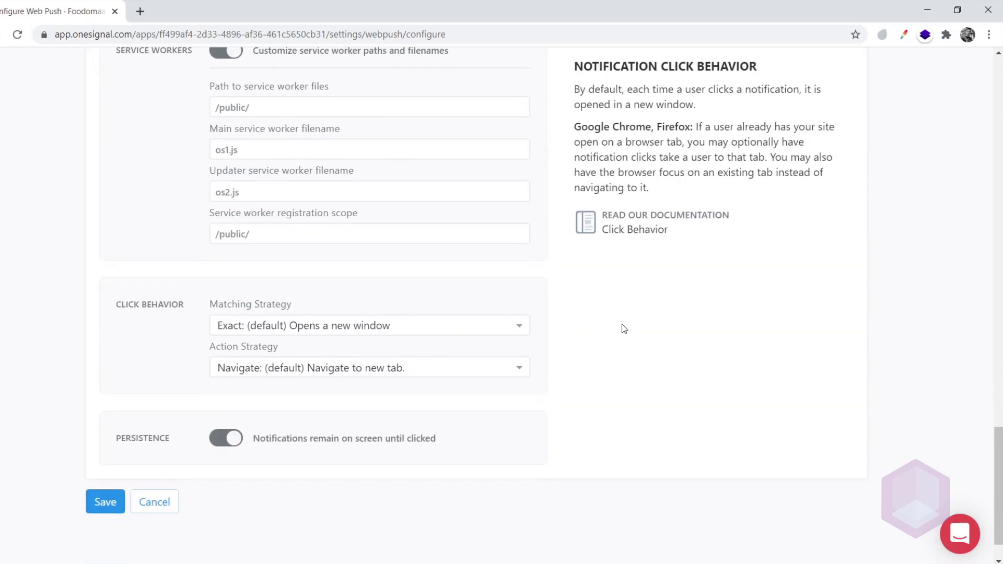
Save the web push settings and copy the appId value from the install code
scroll(623, 328, down, 1)
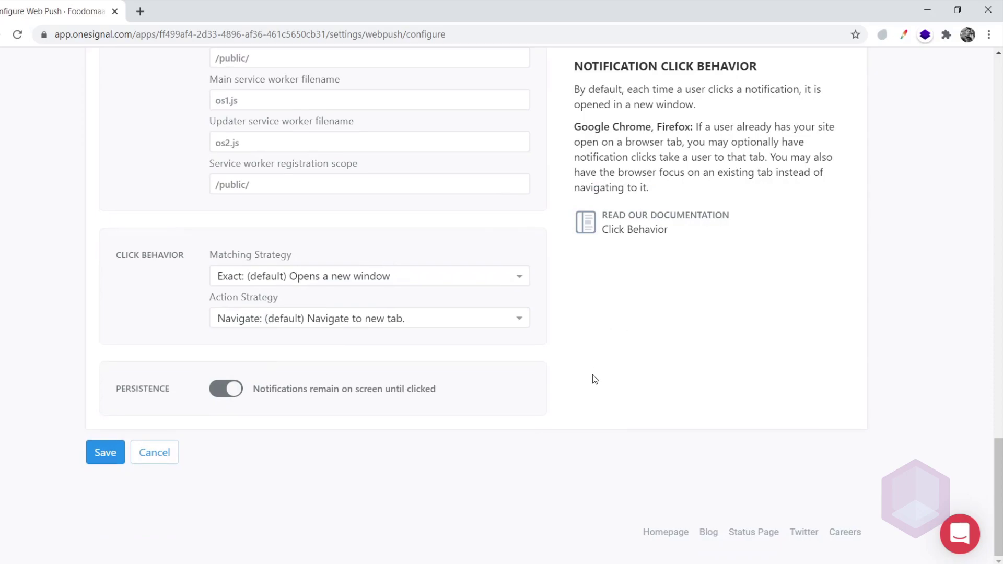
click(111, 456)
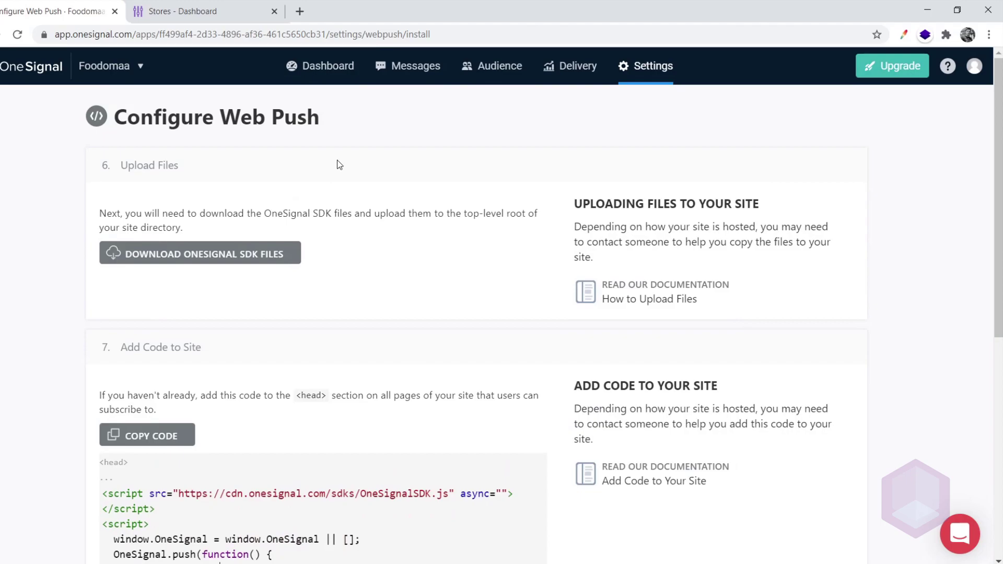
scroll(366, 293, down, 5)
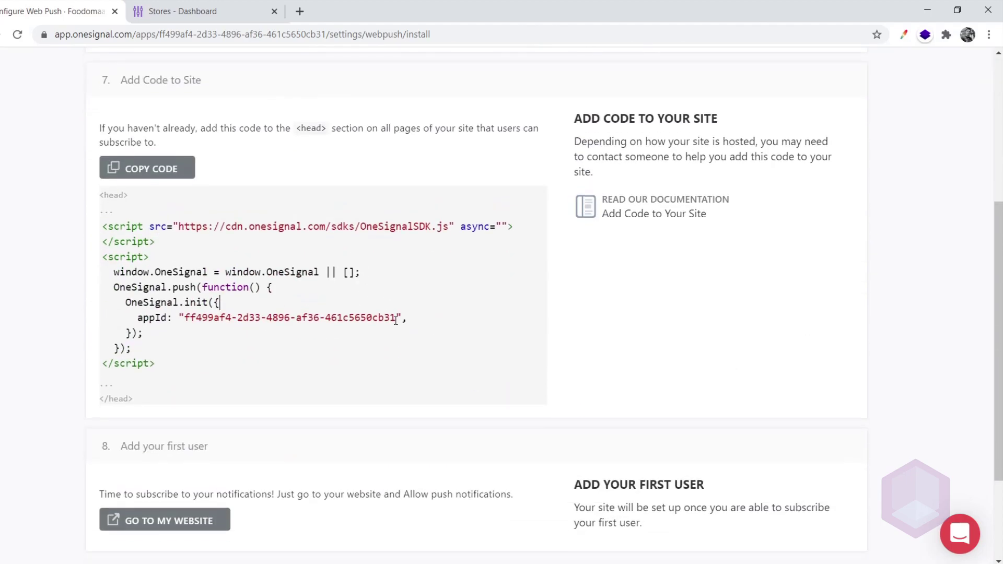
drag(395, 320, 184, 319)
key(ctrl+c)
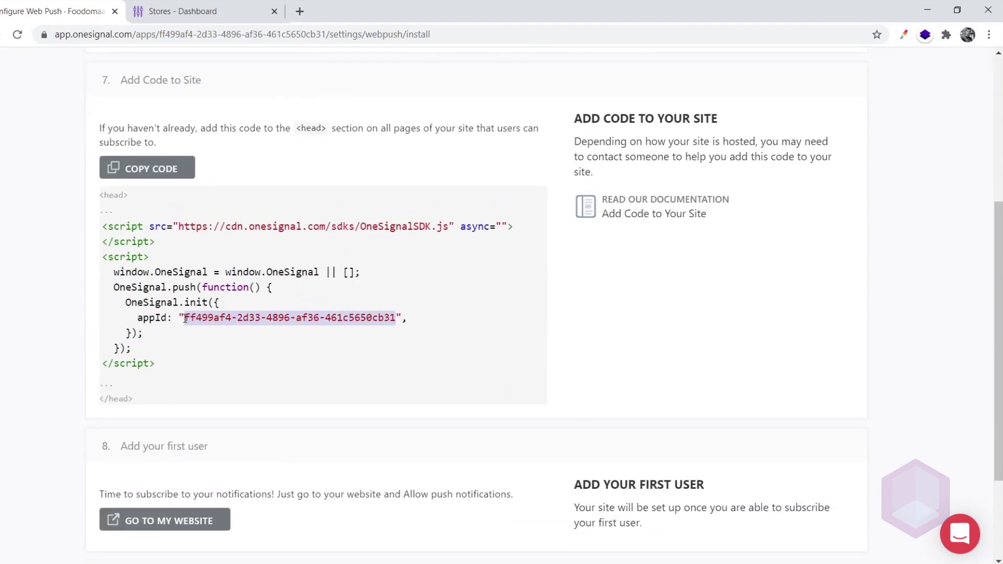
right_click(218, 318)
click(279, 78)
click(190, 7)
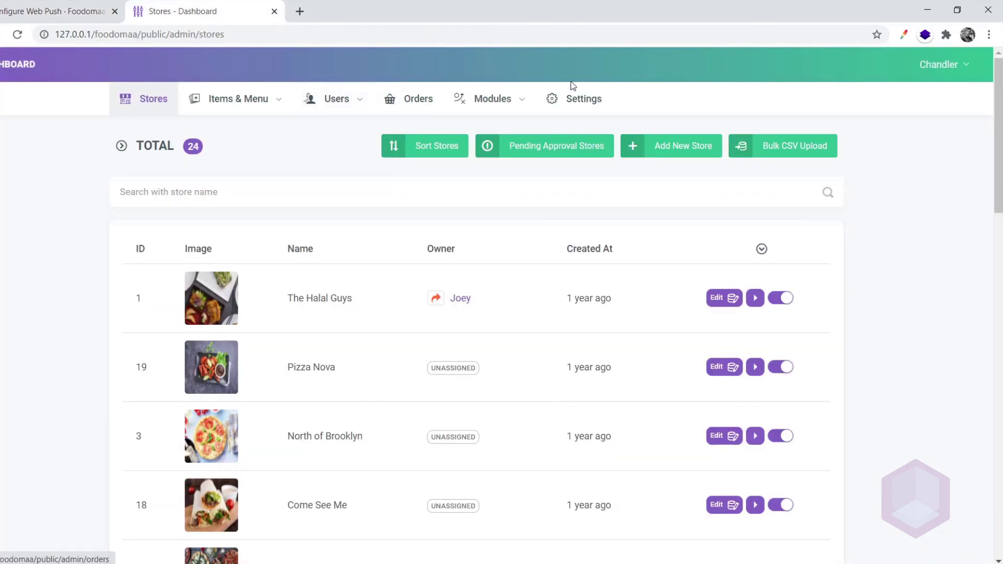
Paste the copied App ID into the OneSignal App ID field under Push Notifications settings
click(578, 100)
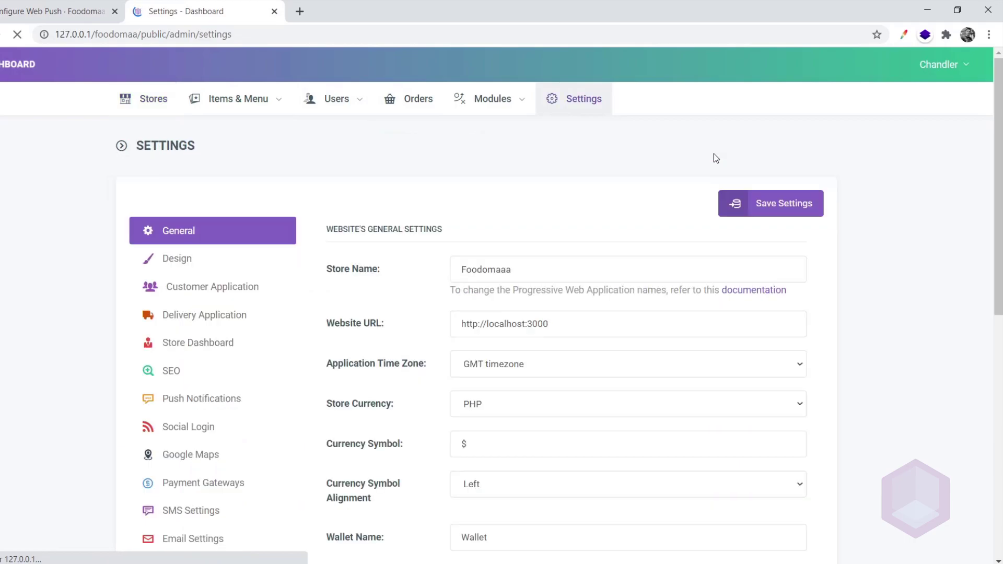
click(201, 399)
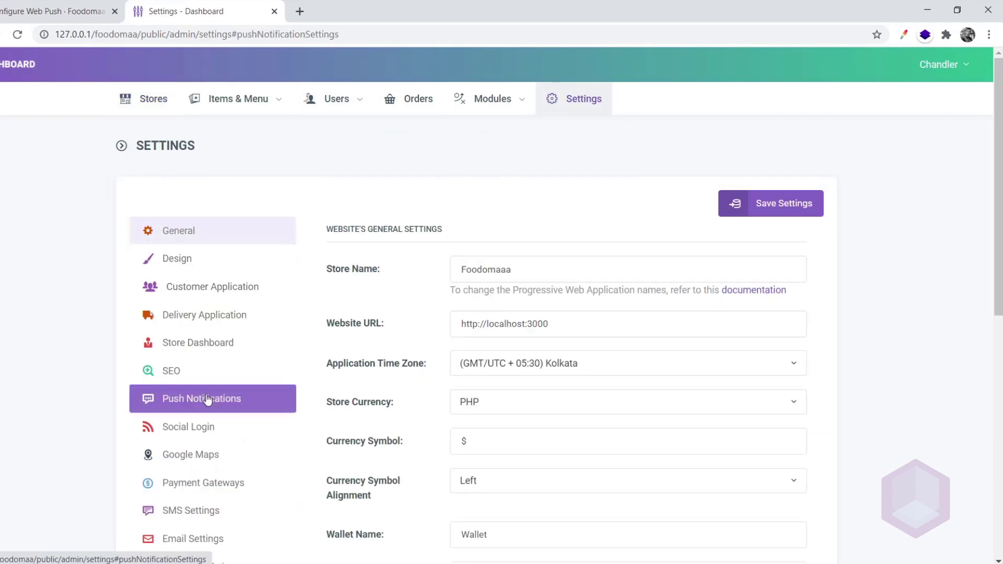
scroll(456, 282, down, 5)
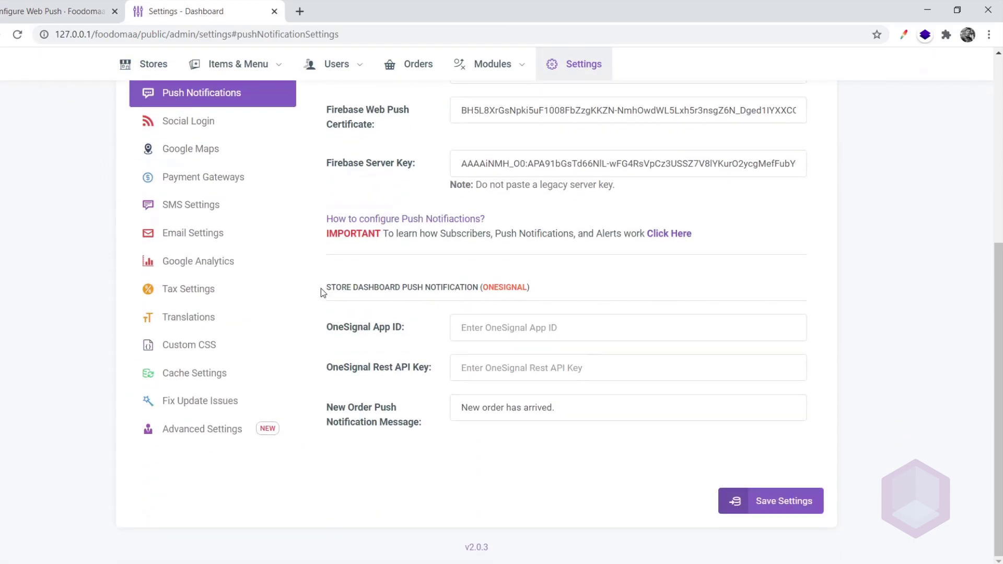
drag(322, 288, 479, 289)
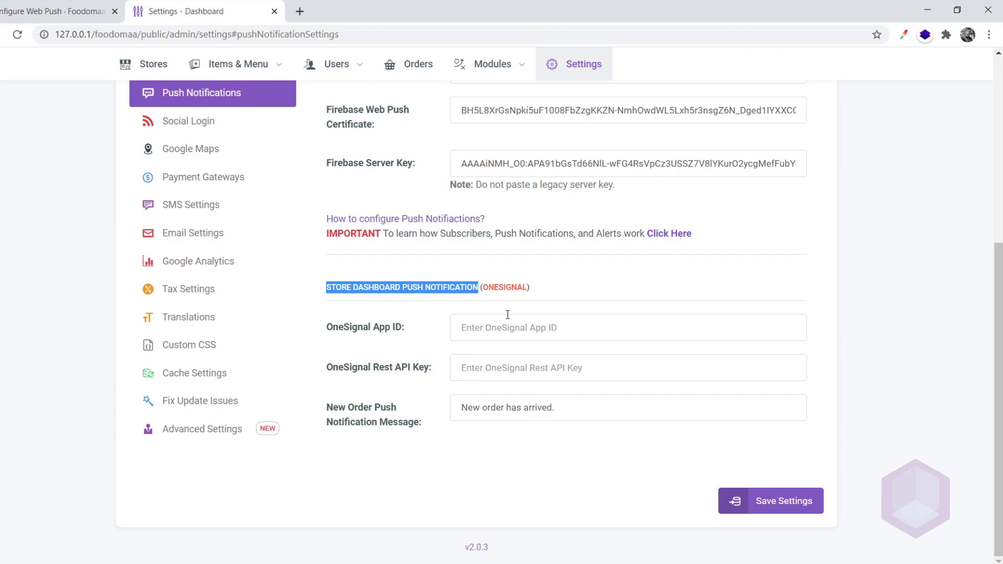
right_click(499, 331)
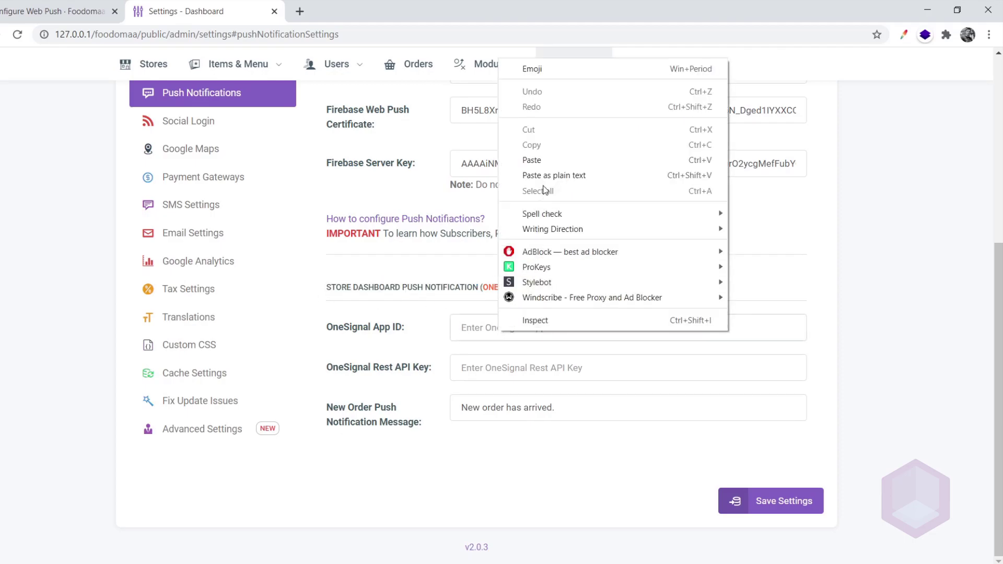
click(549, 160)
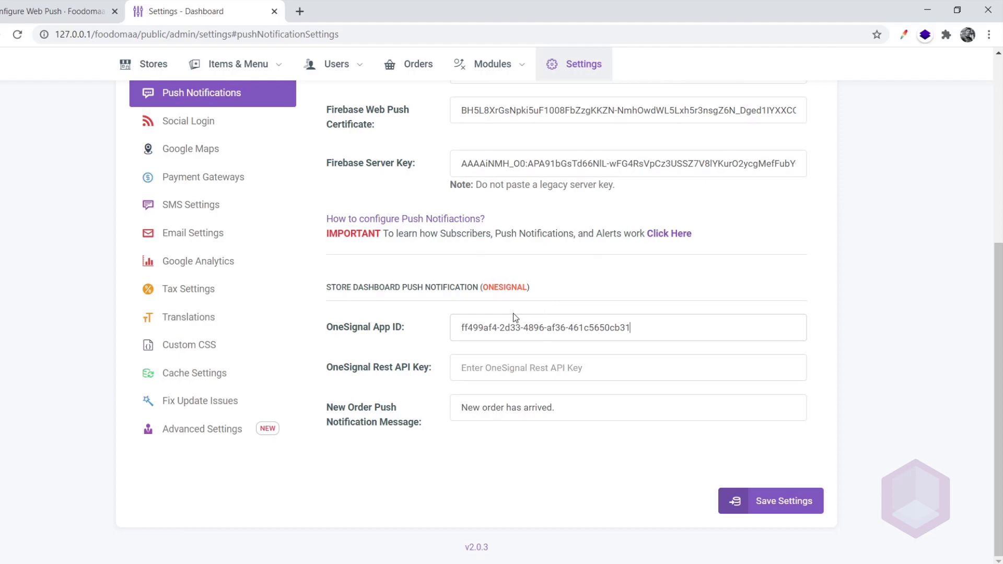
click(77, 11)
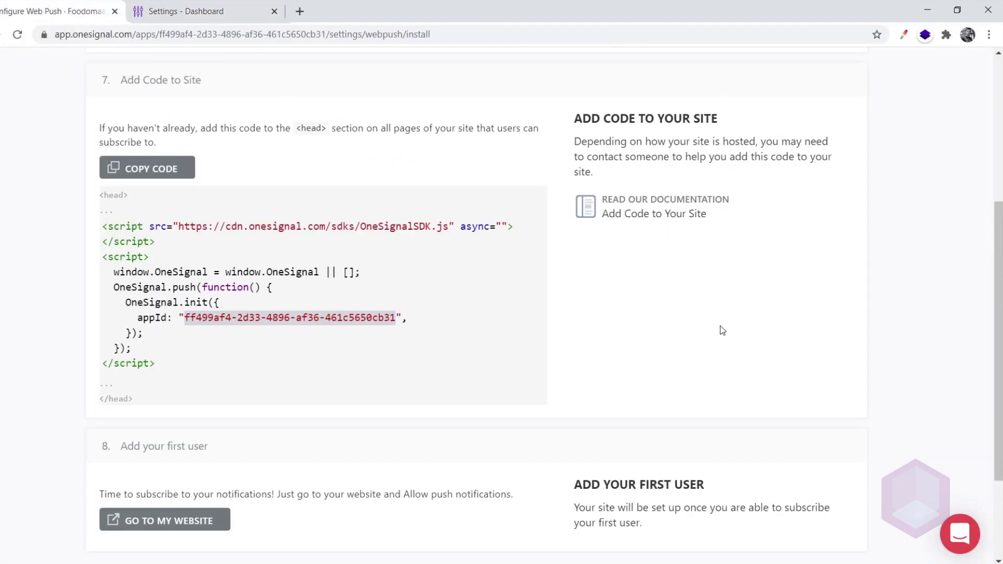
Copy the Foodomaa REST API key from OneSignal's Account & API Keys page
scroll(723, 330, up, 5)
click(974, 65)
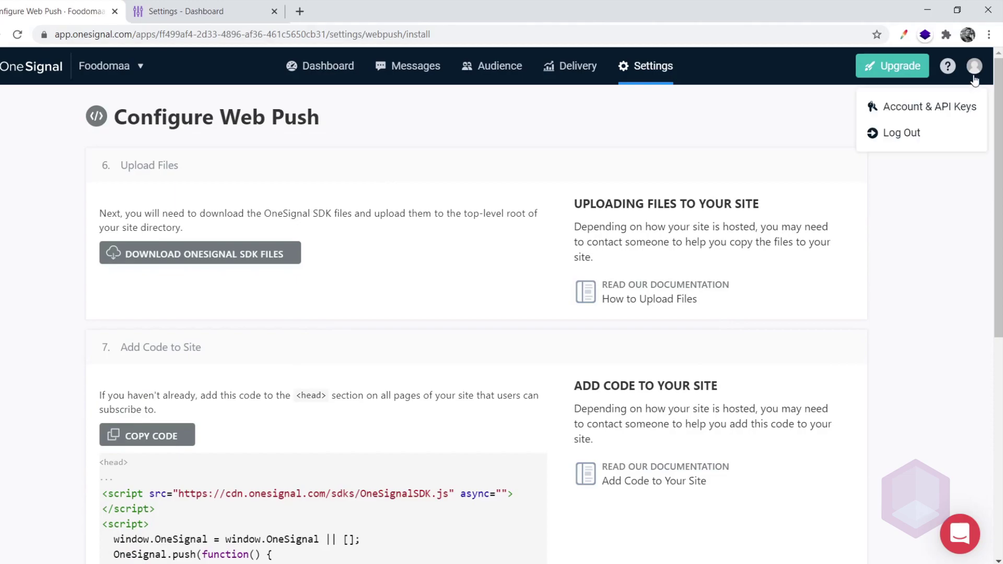
click(922, 108)
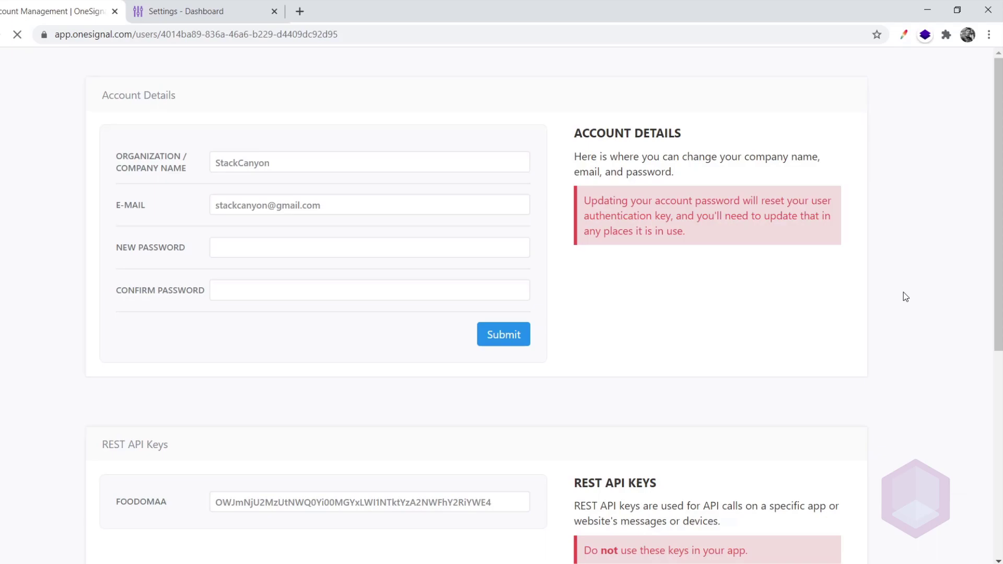
scroll(702, 268, down, 7)
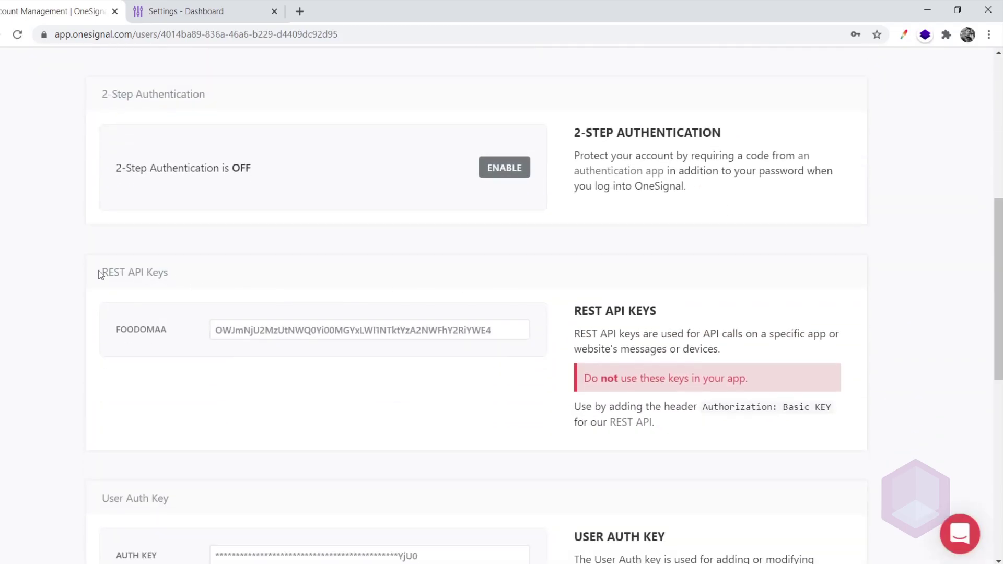
drag(99, 272, 170, 275)
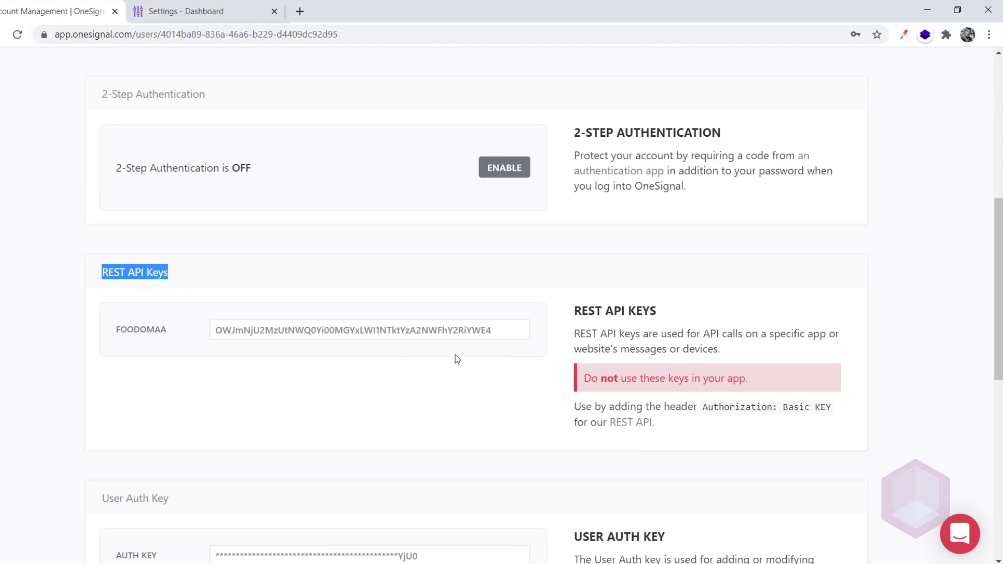
click(477, 330)
double_click(476, 330)
right_click(477, 329)
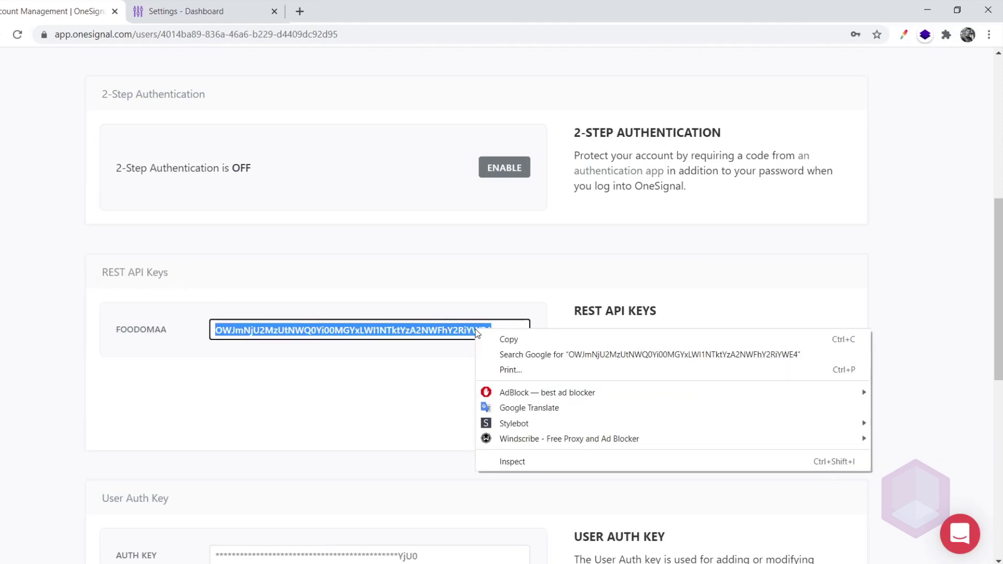
click(511, 340)
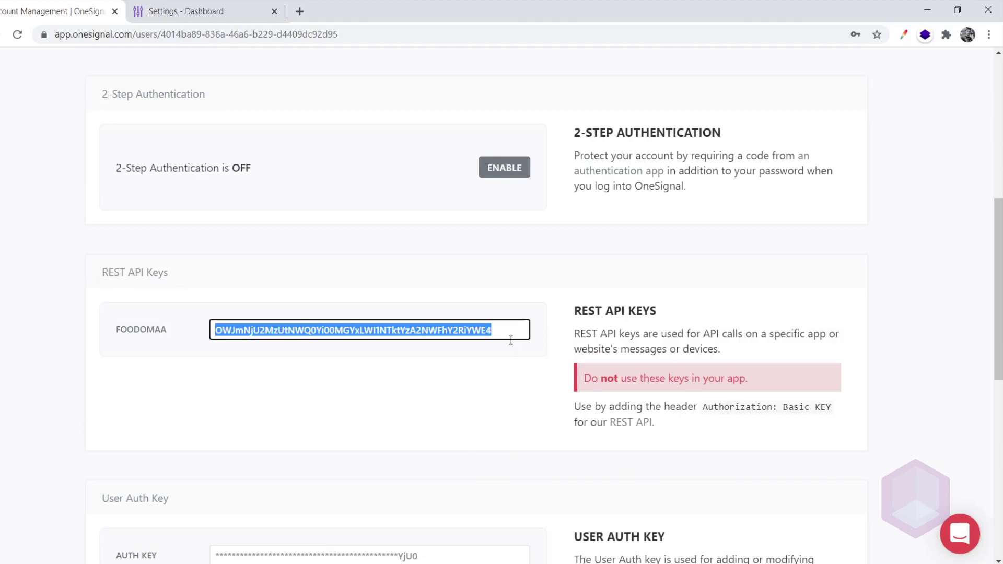
click(219, 17)
Paste the REST API key into the OneSignal Rest API Key field and save settings
click(482, 371)
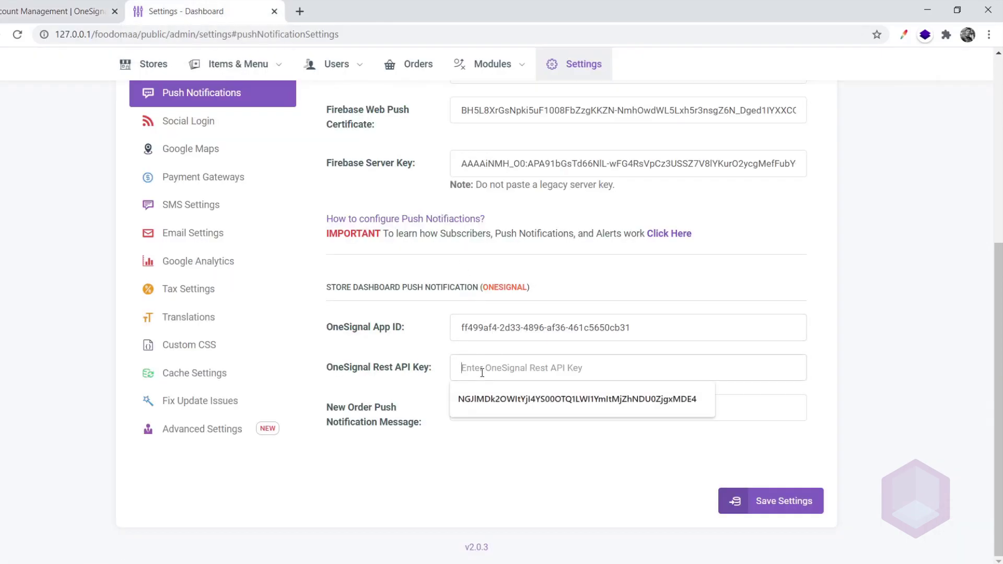
right_click(482, 372)
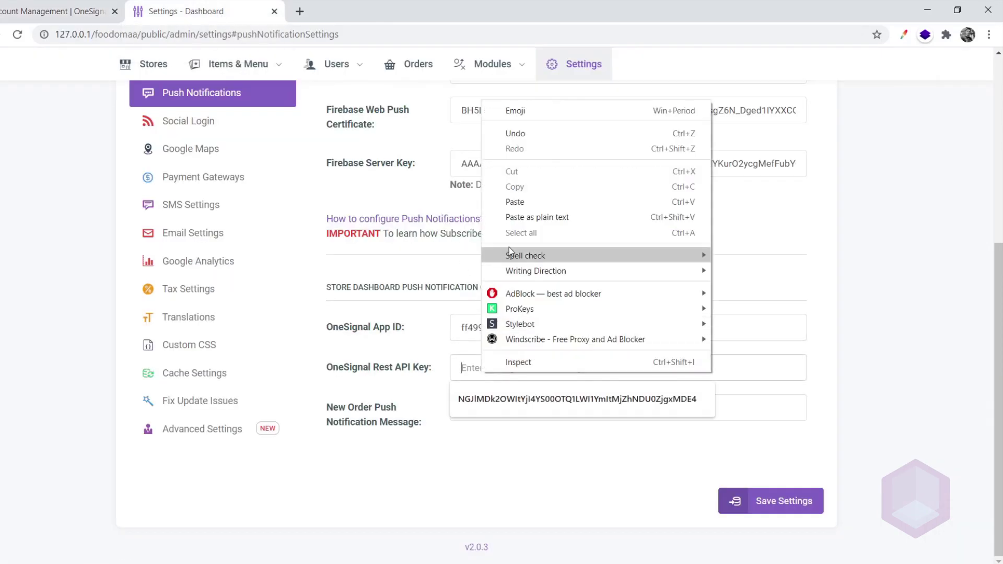
click(523, 201)
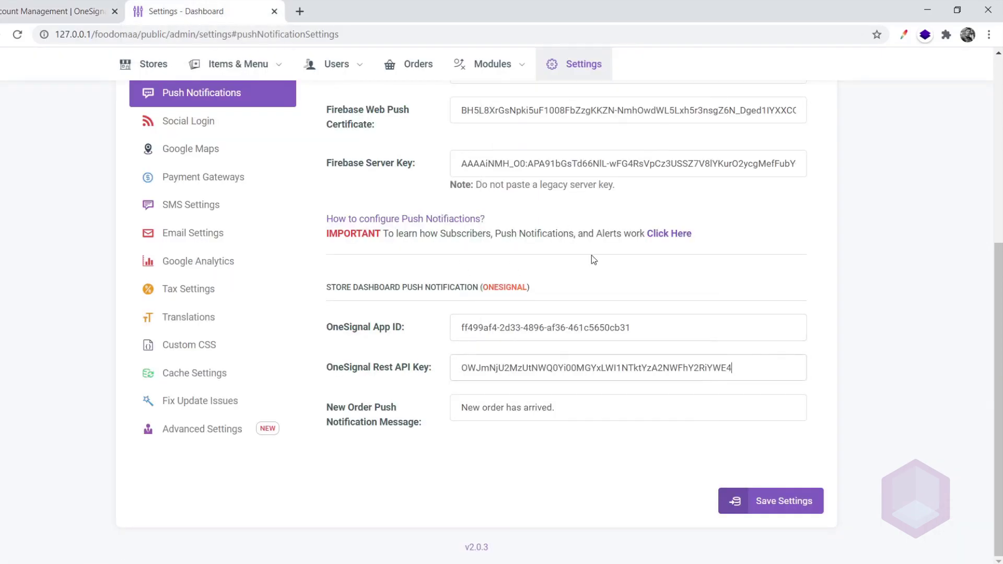
click(758, 510)
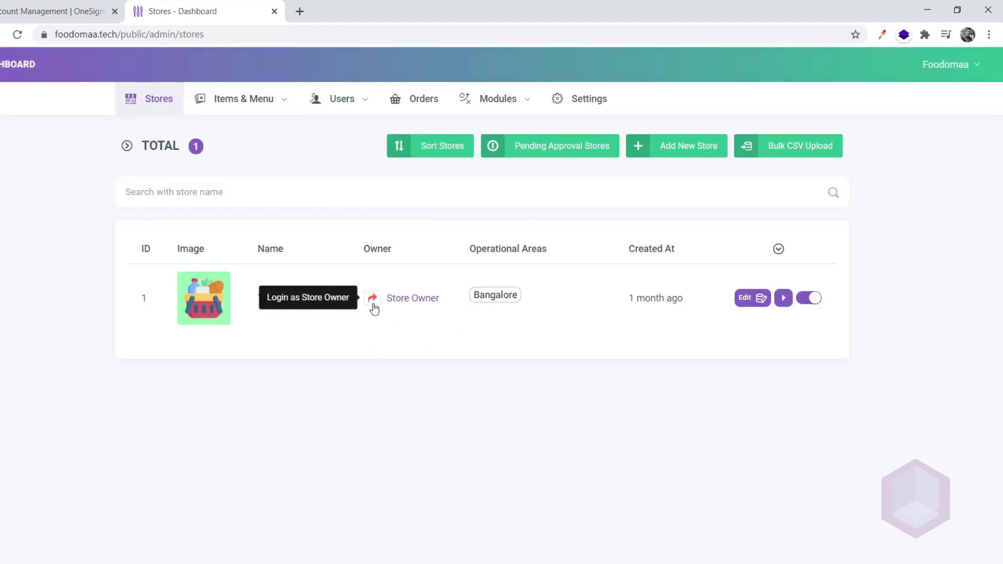
Log in as store owner, allow notifications via the bell, and dismiss the thanks toast
click(373, 305)
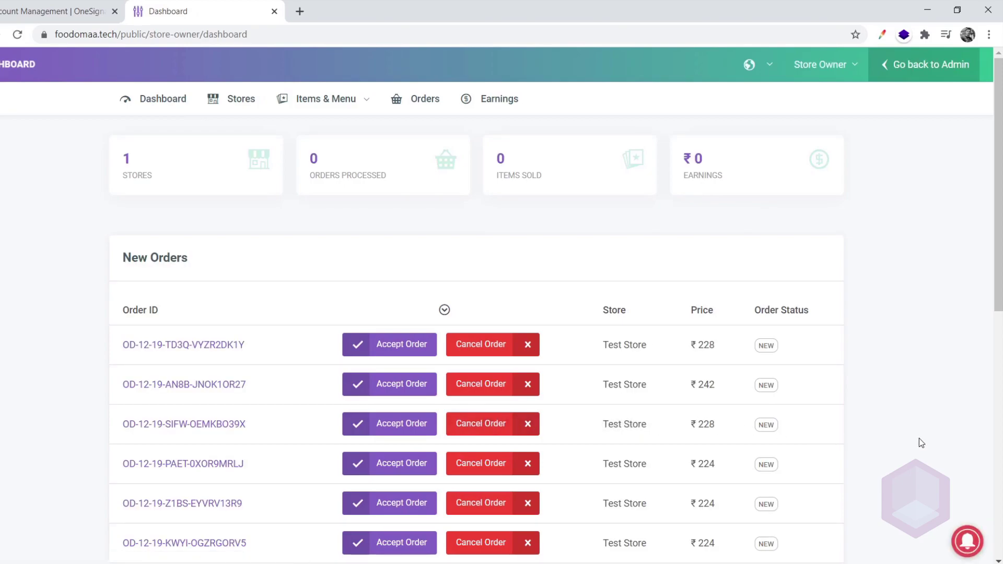
click(968, 543)
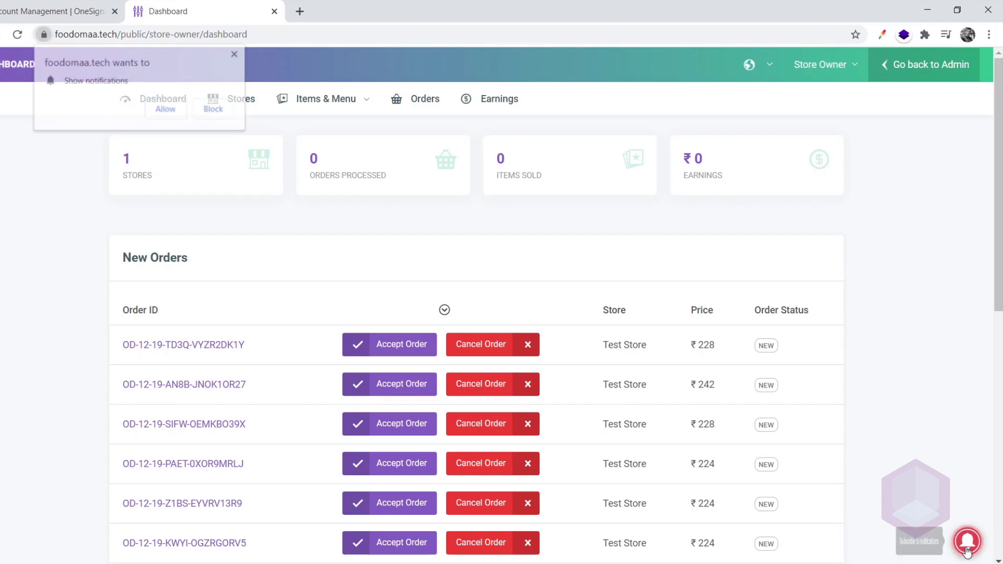
click(168, 111)
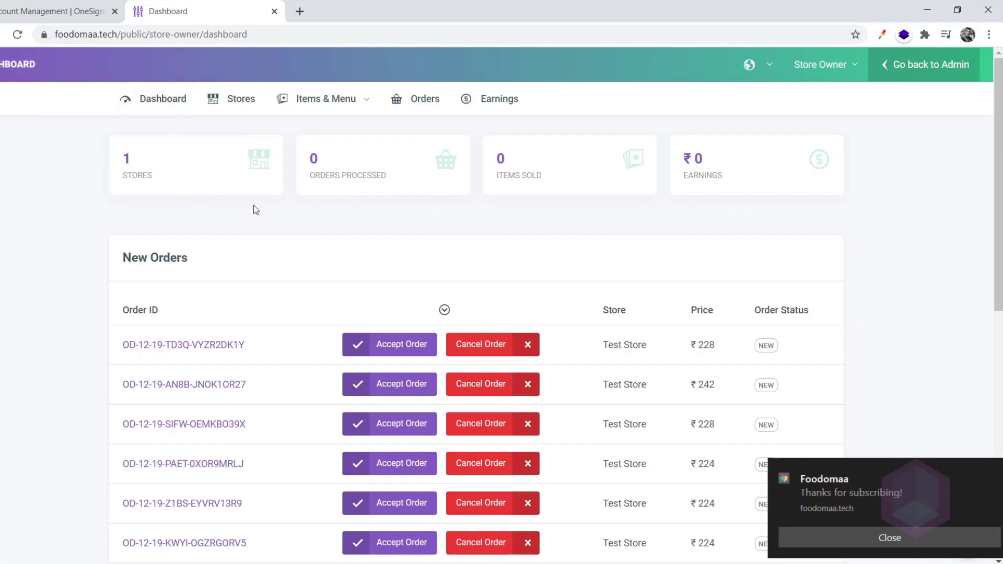
click(875, 543)
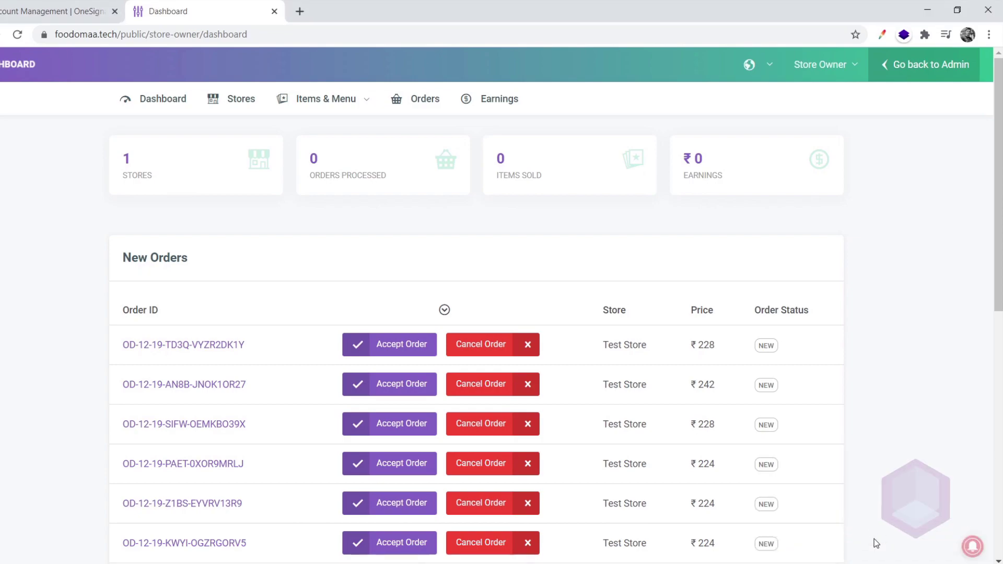